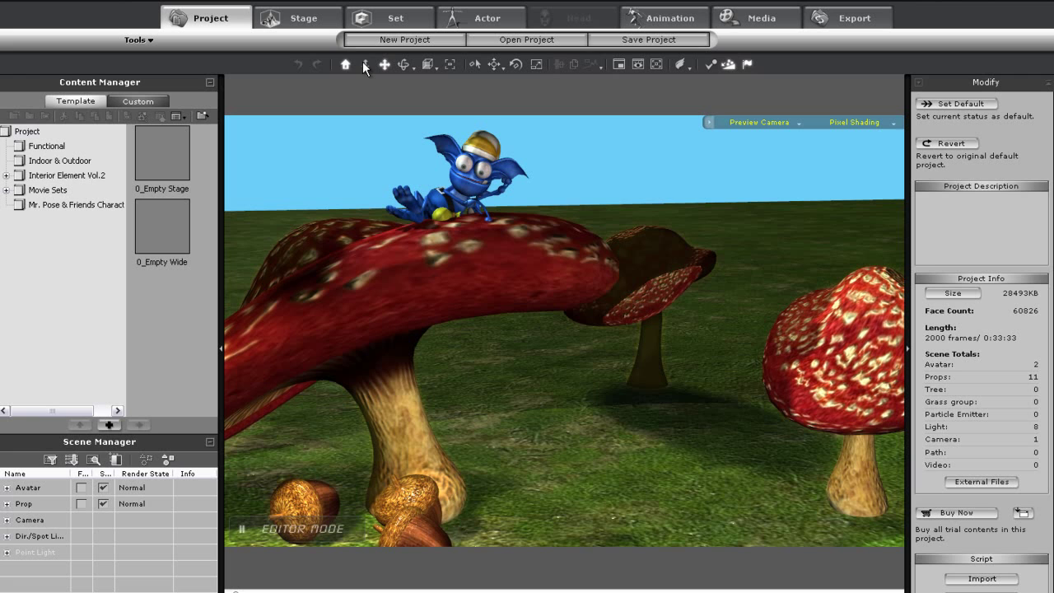
Enable the Toon Shader for the textured mushroom scene in the stage's atmosphere settings.
left_click(305, 19)
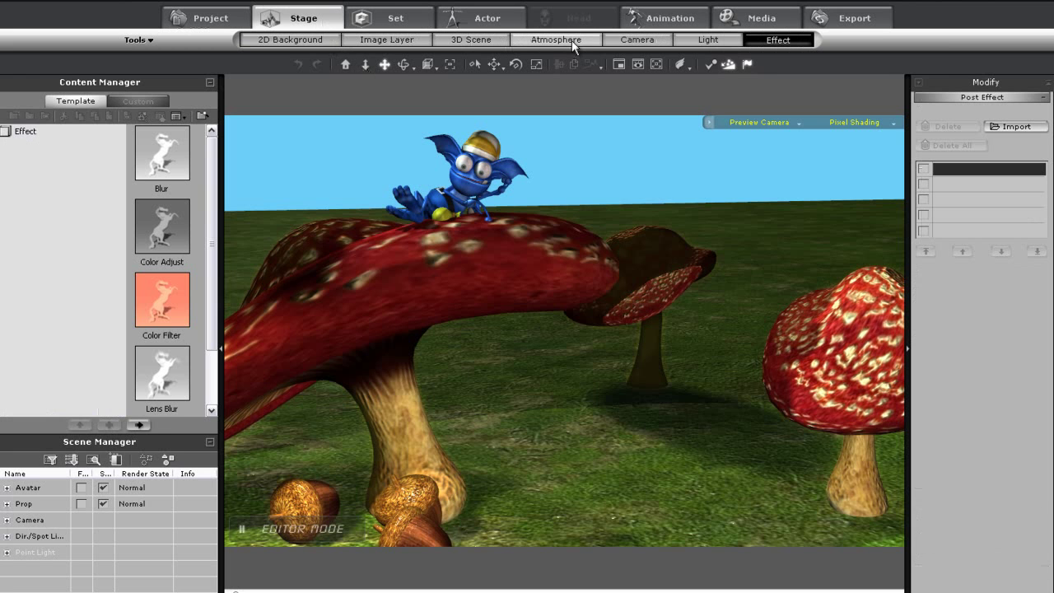
left_click(574, 45)
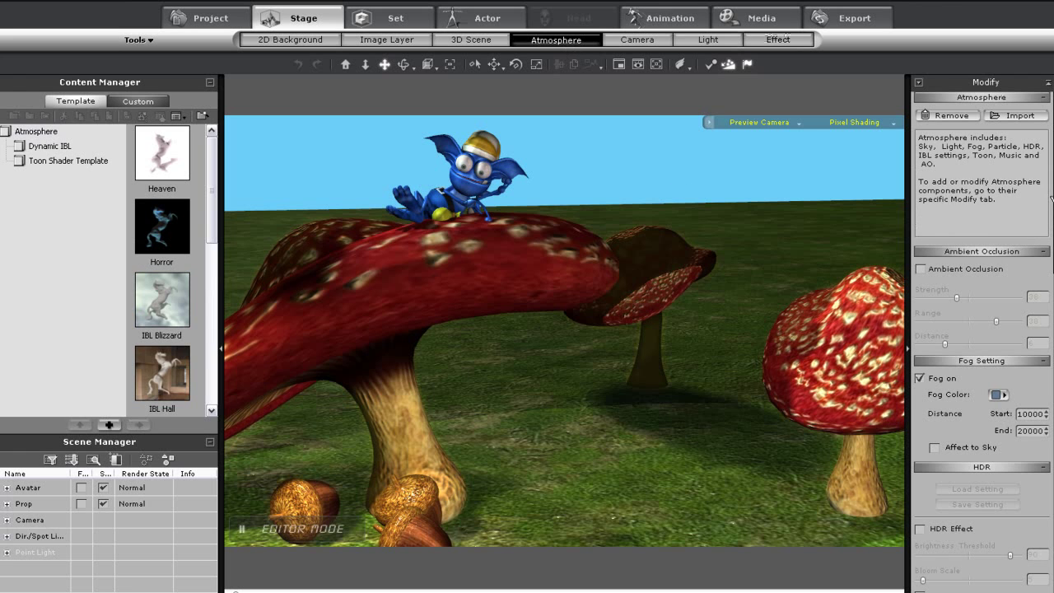
left_click_drag(1052, 197, 1052, 569)
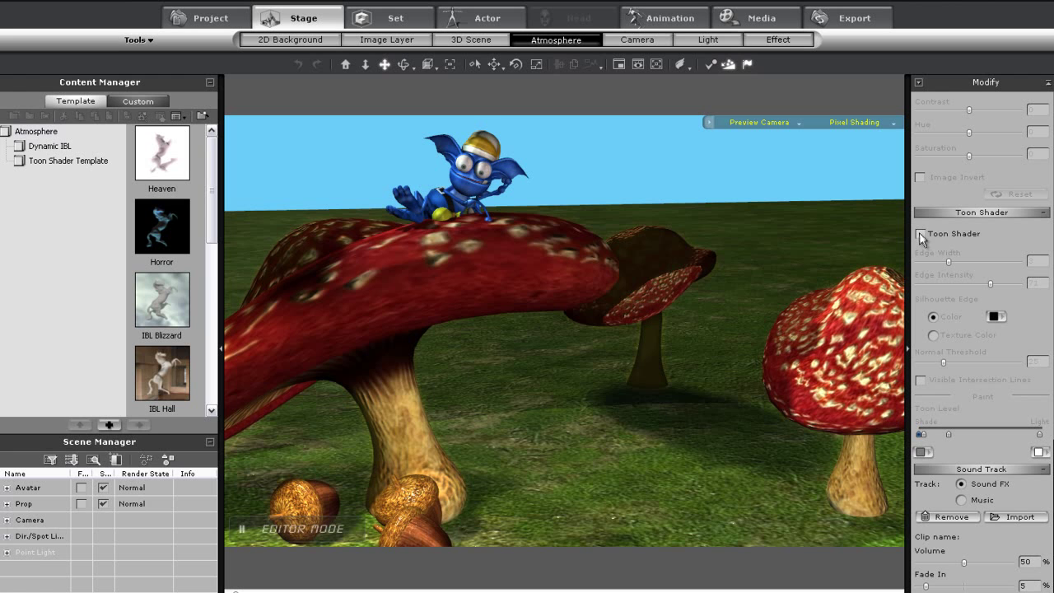
left_click(921, 234)
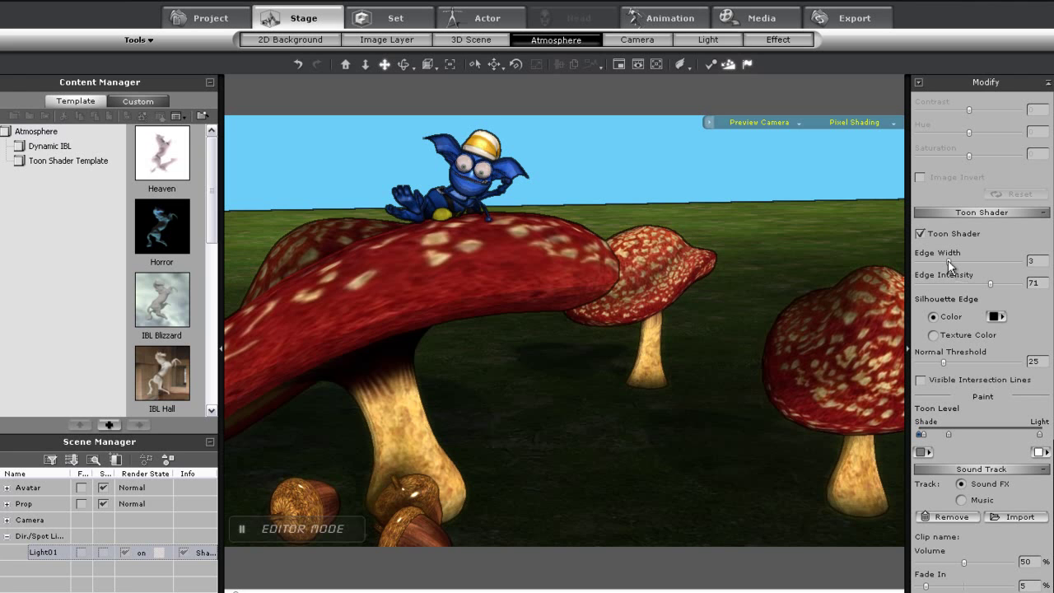
Set the Toon Shader's Edge Width to 6, Edge Intensity to 58 and Normal Threshold to 61, with Visible Intersection Lines enabled.
left_click_drag(955, 264, 932, 266)
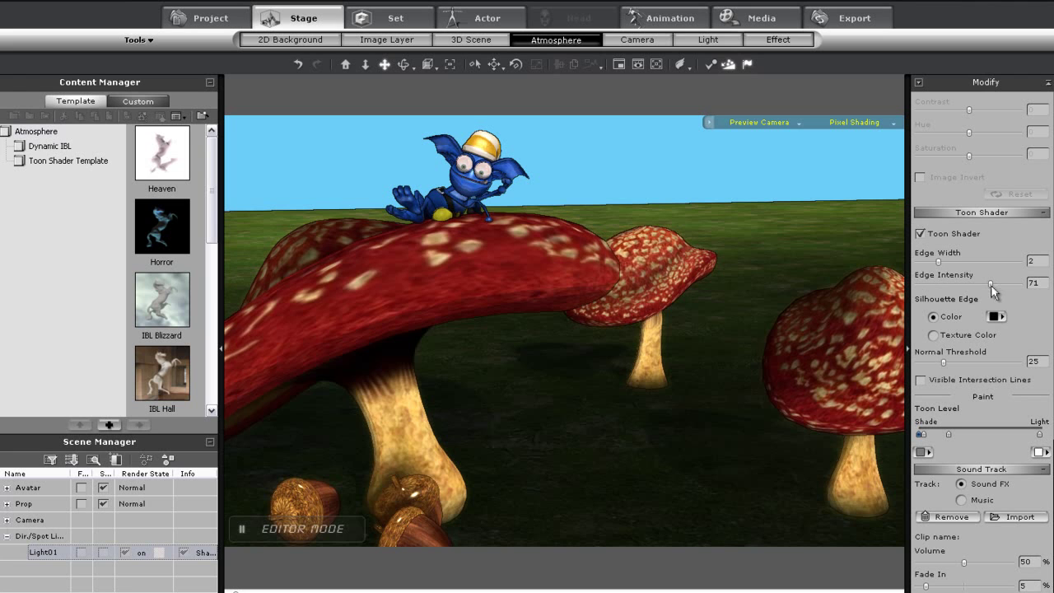
left_click_drag(993, 284, 948, 281)
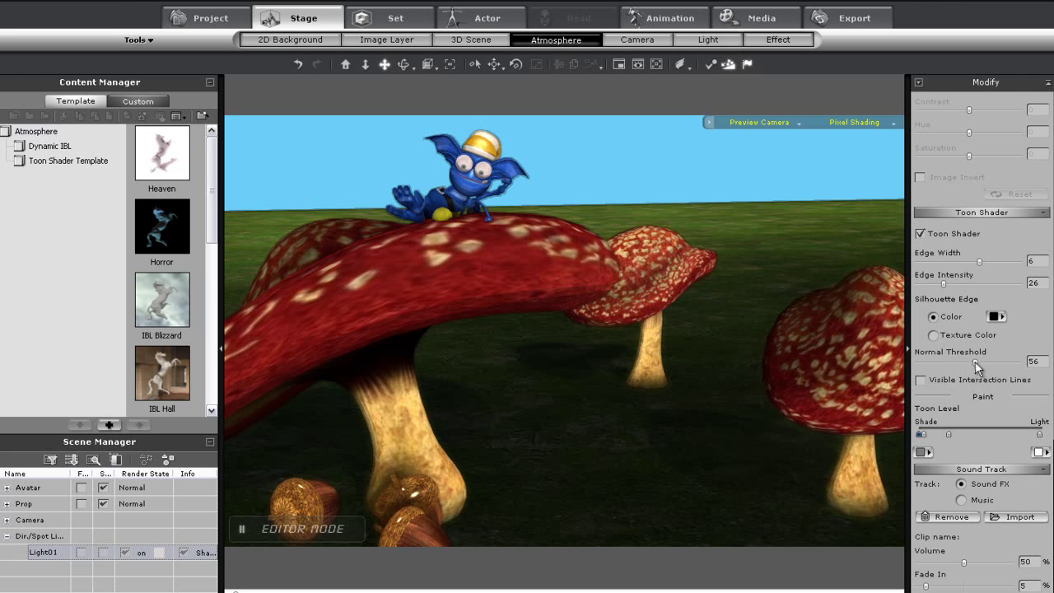
left_click_drag(975, 362, 944, 362)
left_click(926, 380)
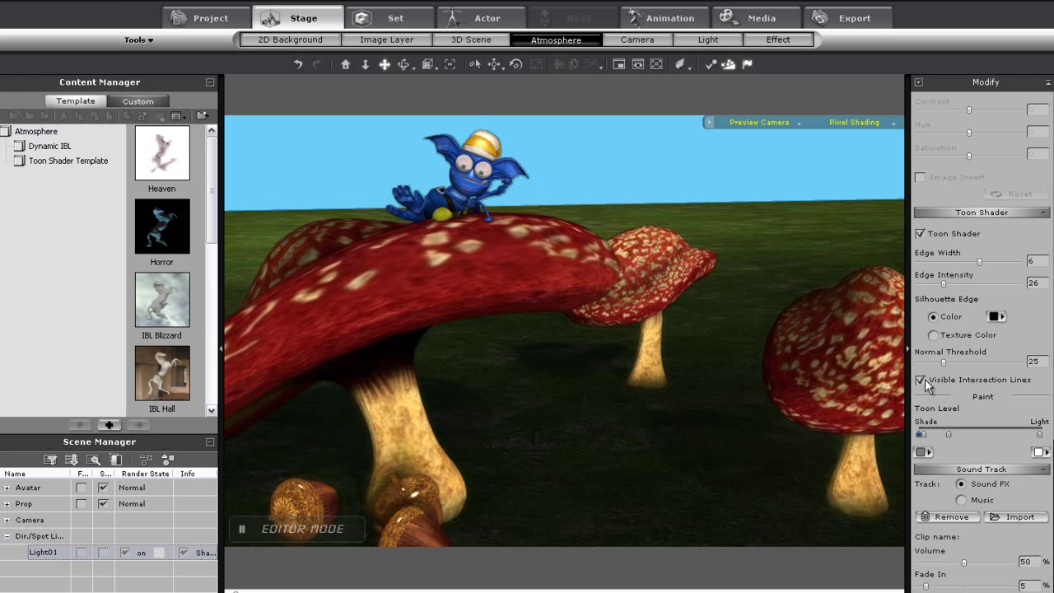
left_click_drag(944, 284, 978, 286)
left_click_drag(946, 361, 979, 360)
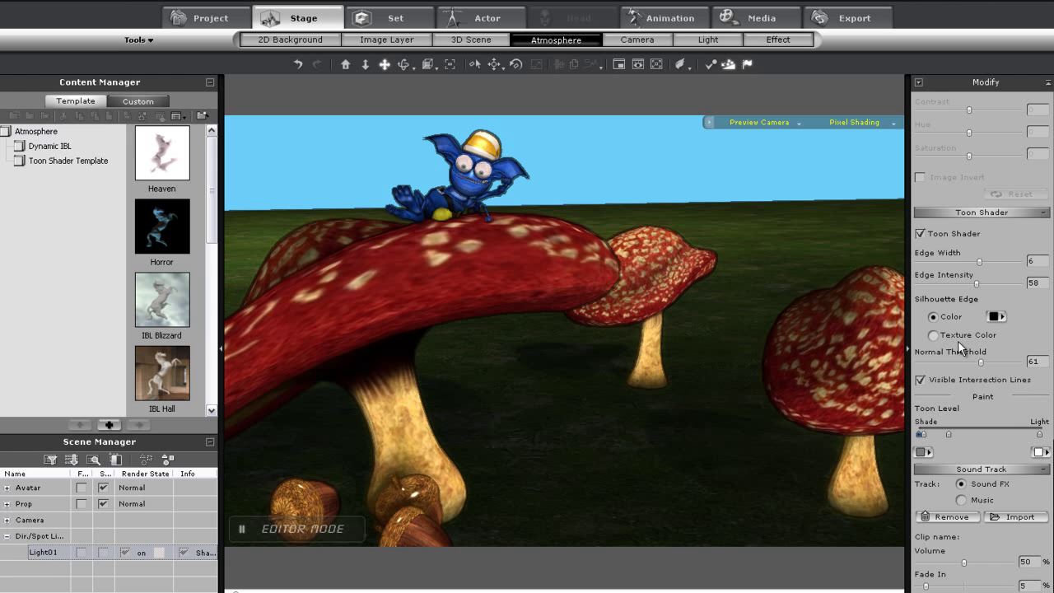
Remove the Blend, Glow and Bump textures from the 02 - Default material of the large foreground mushroom.
left_click(453, 256)
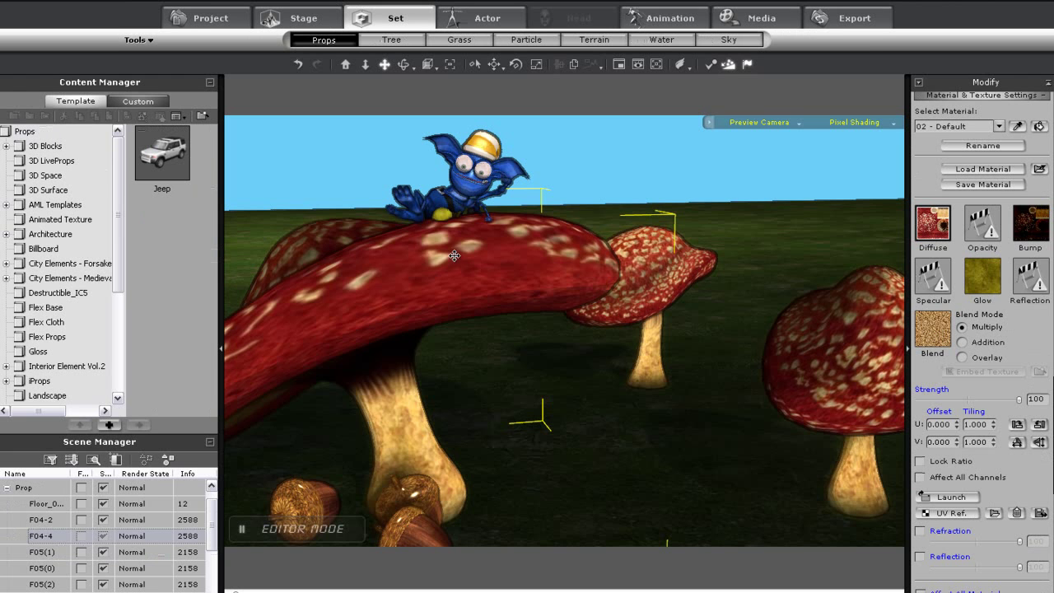
left_click(934, 338)
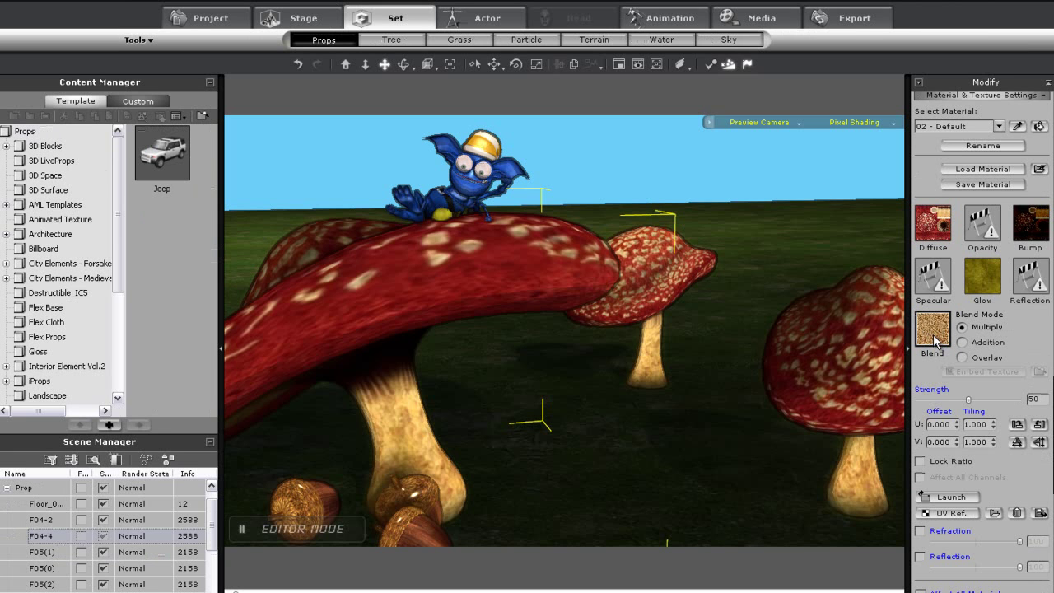
left_click(1019, 512)
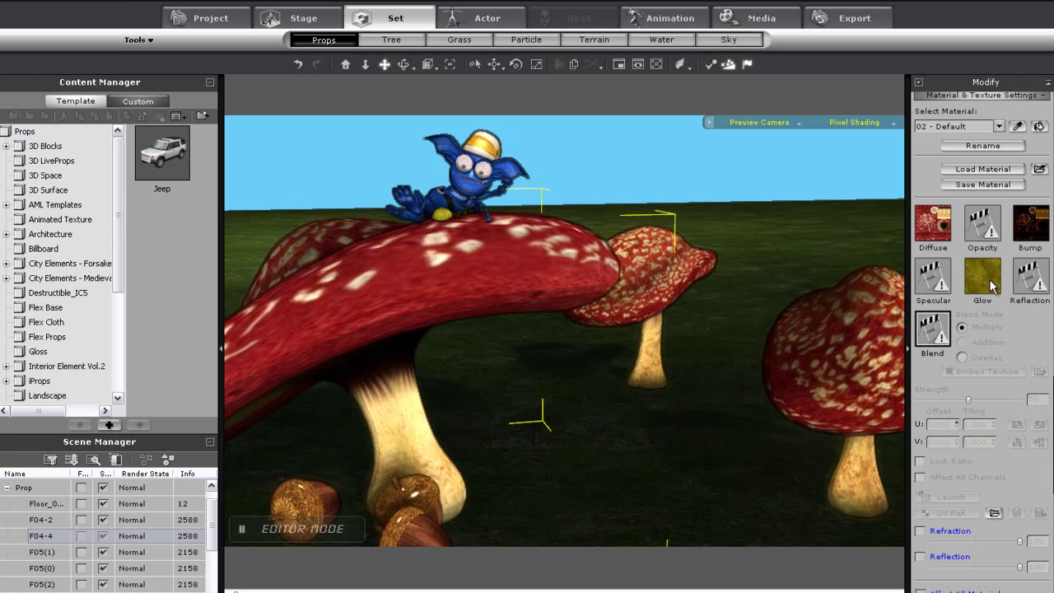
left_click(1031, 224)
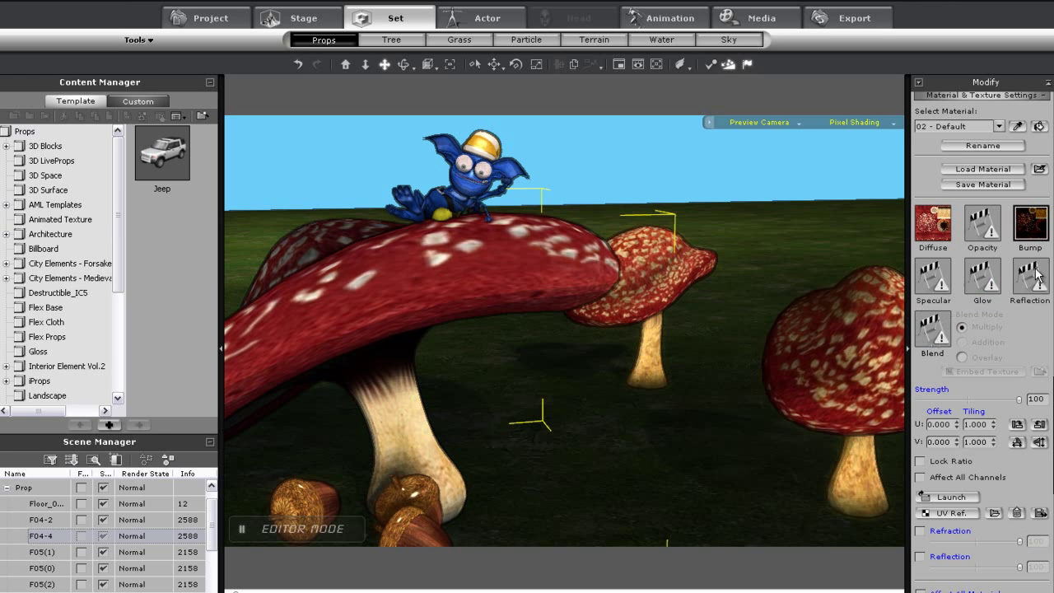
left_click(1019, 513)
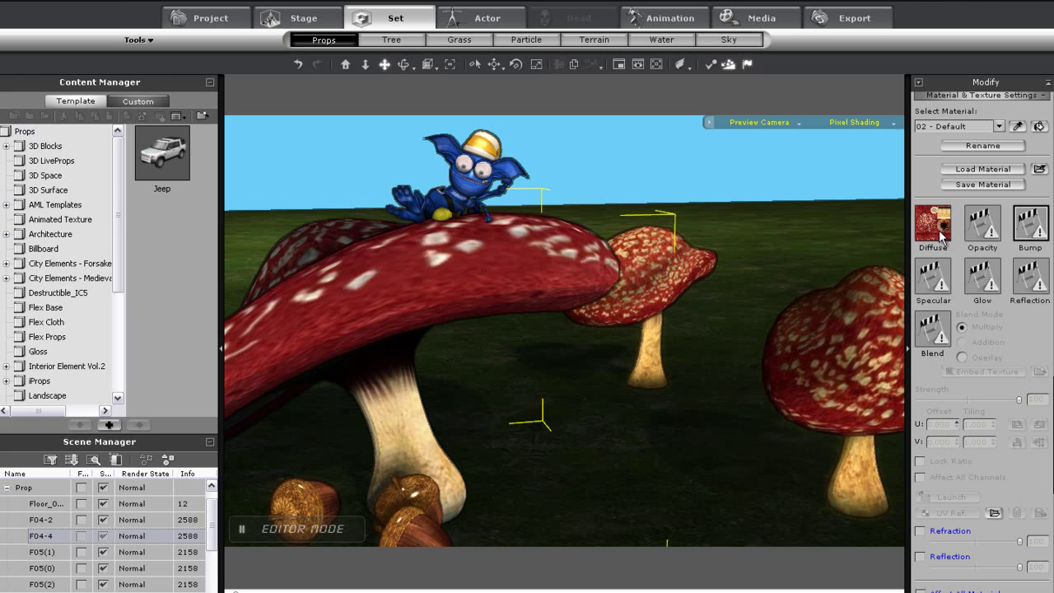
Replace the large mushroom's Diffuse texture with the bright red image from the solid colors folder.
double_click(935, 227)
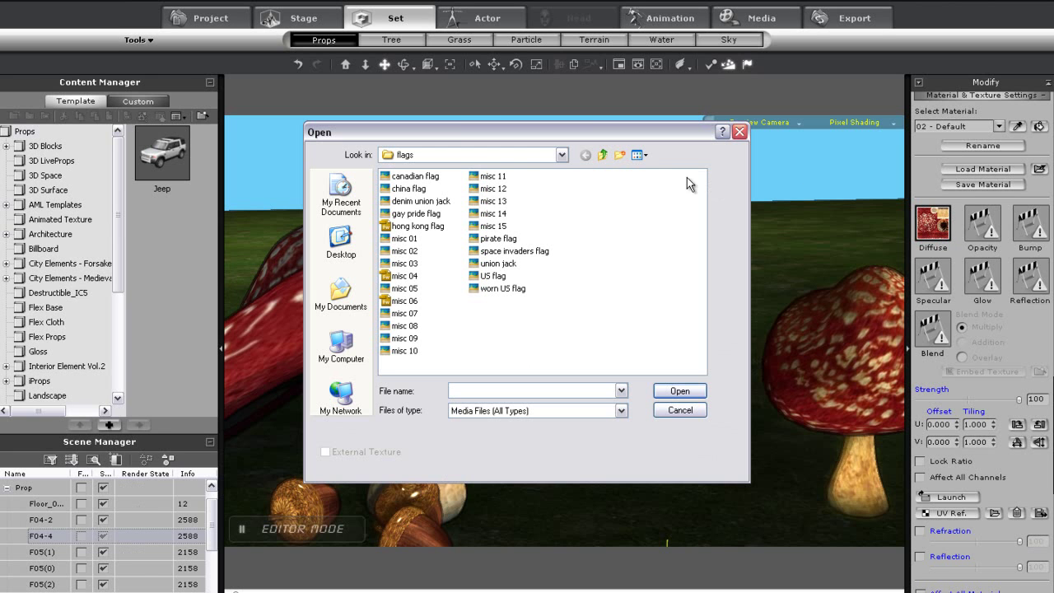
left_click(603, 155)
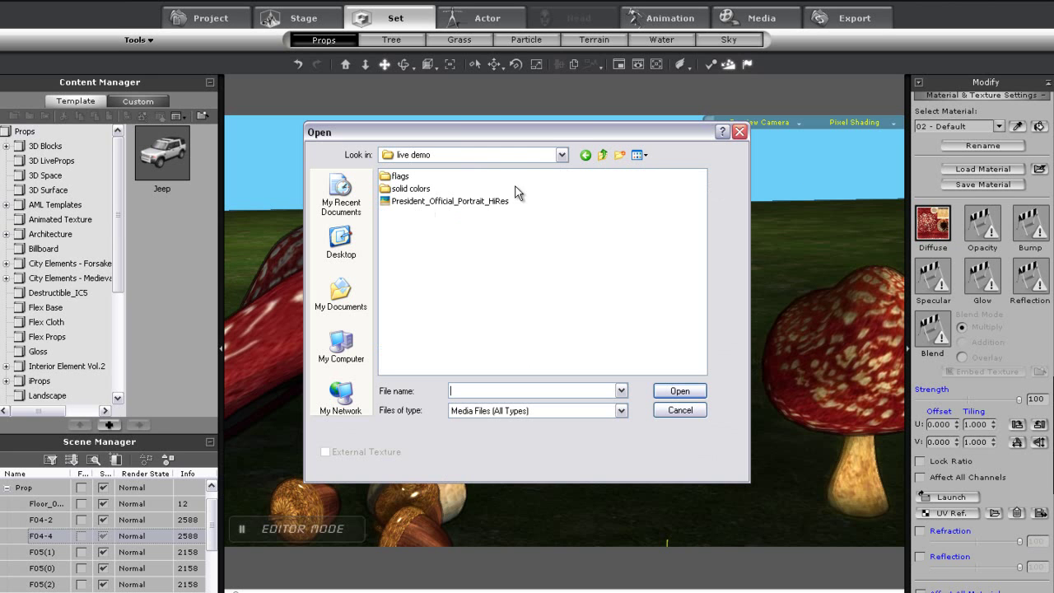
double_click(405, 189)
left_click(639, 155)
left_click(658, 165)
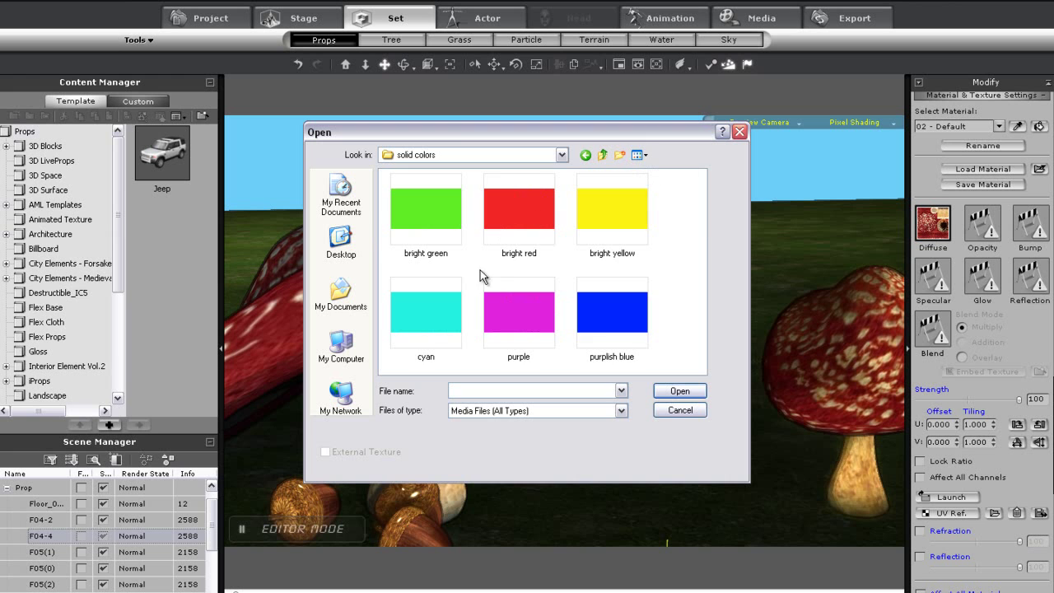
left_click(508, 229)
left_click(688, 393)
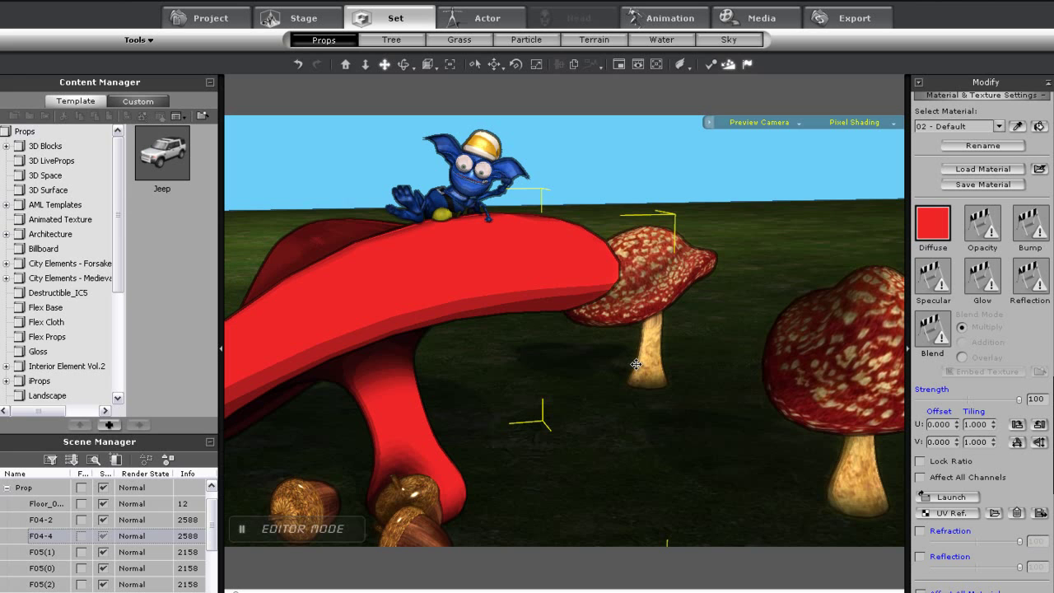
Copy the large mushroom's plain red material onto the spotted mushroom at the far right of the scene.
left_click(1017, 126)
left_click(1040, 126)
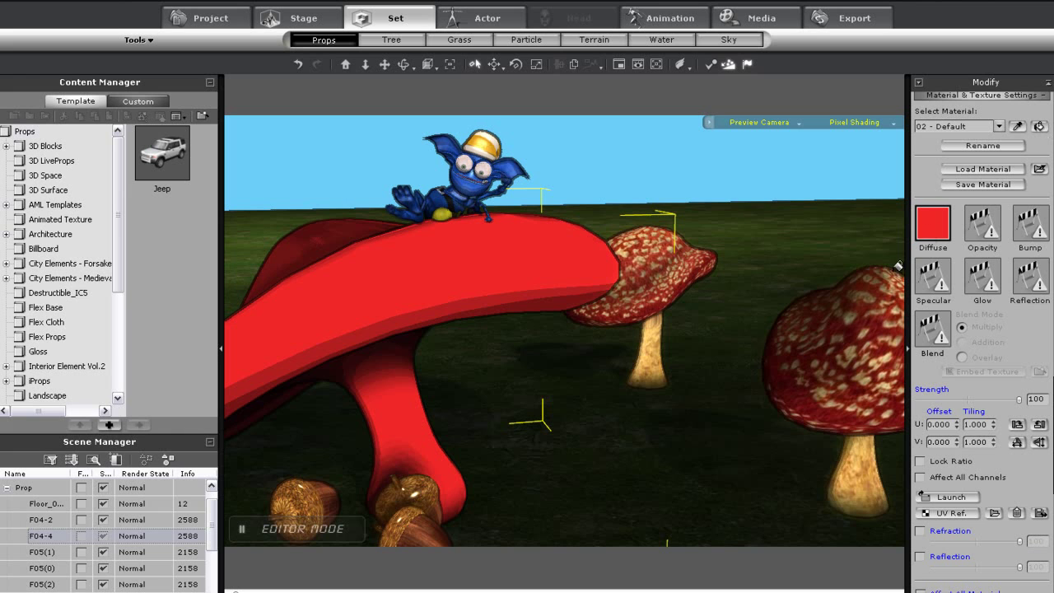
left_click(841, 352)
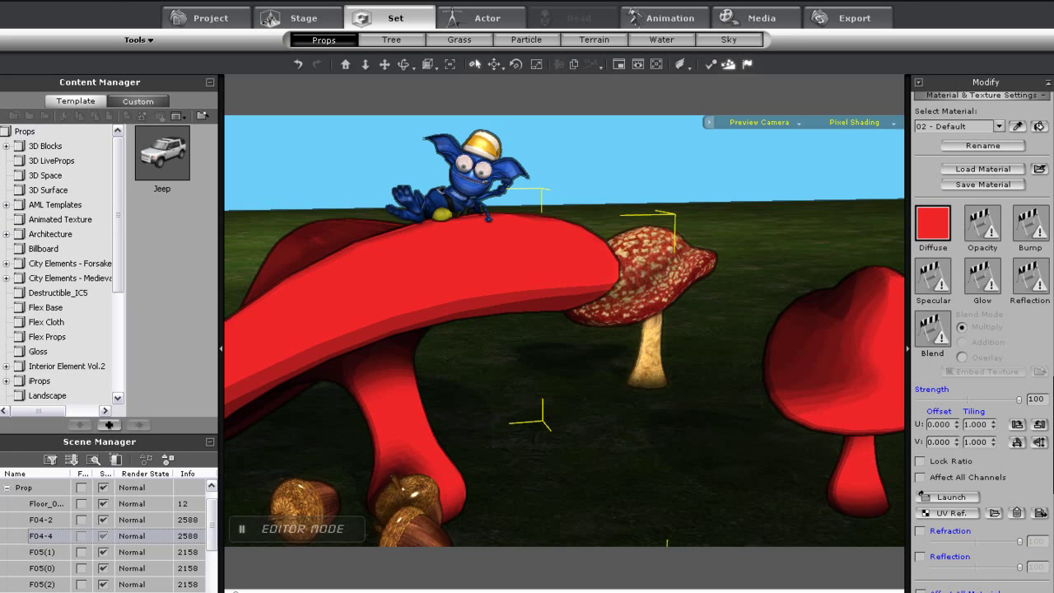
Open the solid-coloured mushroom project from the live demo folder, discarding the current project without saving.
key("alt+Tab")
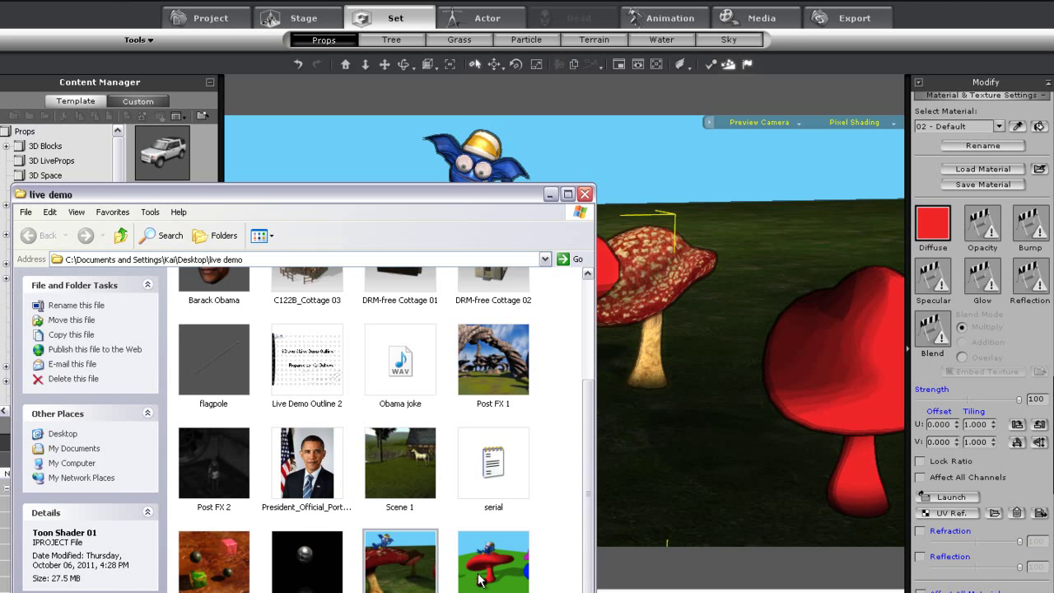
left_click_drag(478, 579, 696, 394)
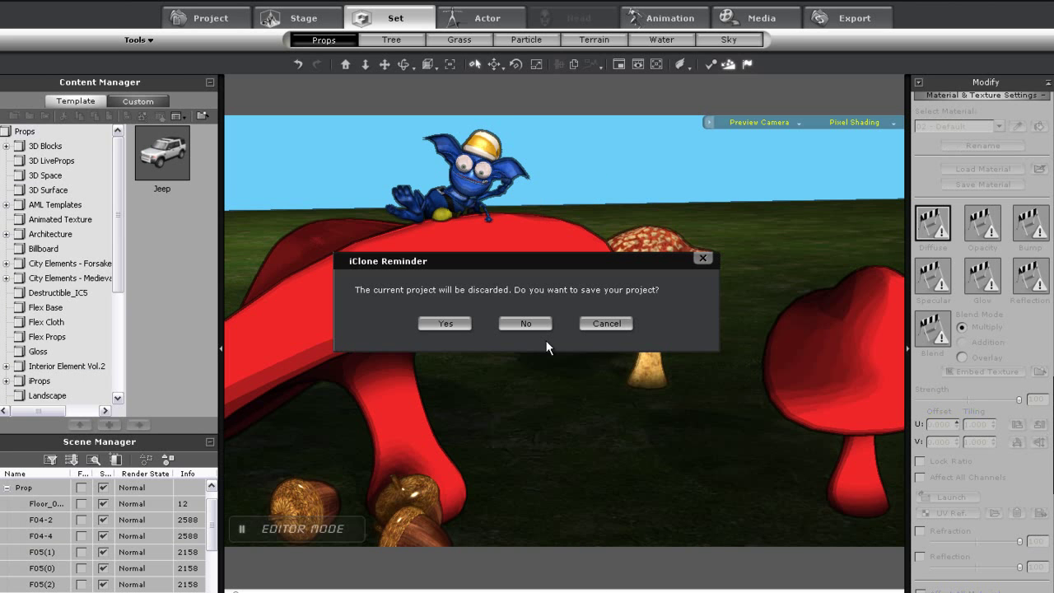
left_click(531, 324)
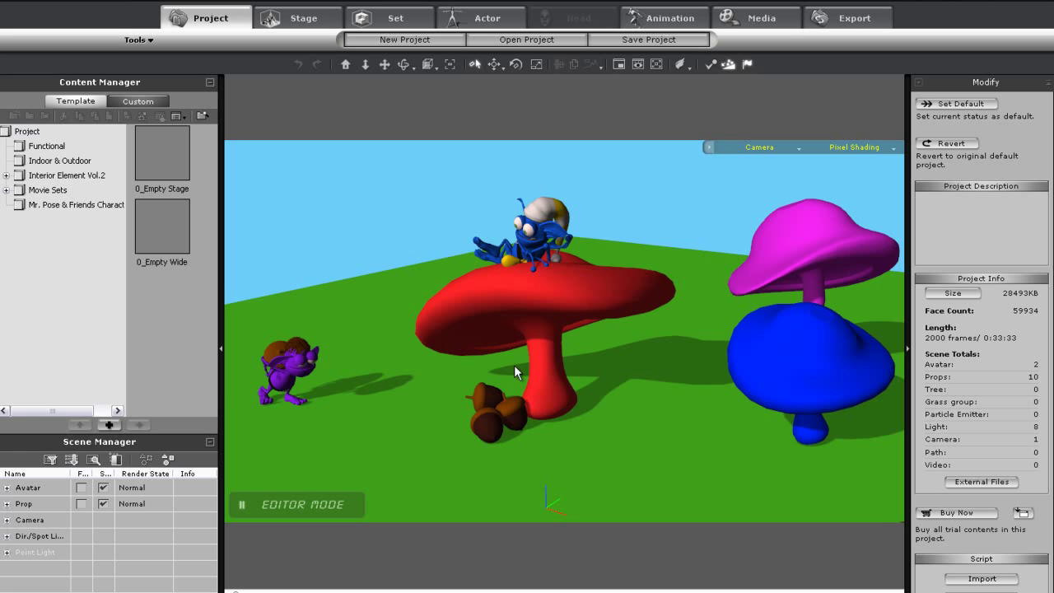
Enable the Toon Shader in the solid-coloured scene, compare the Color silhouette edge and set it back to Texture Color.
middle_click_drag(564, 364, 688, 359)
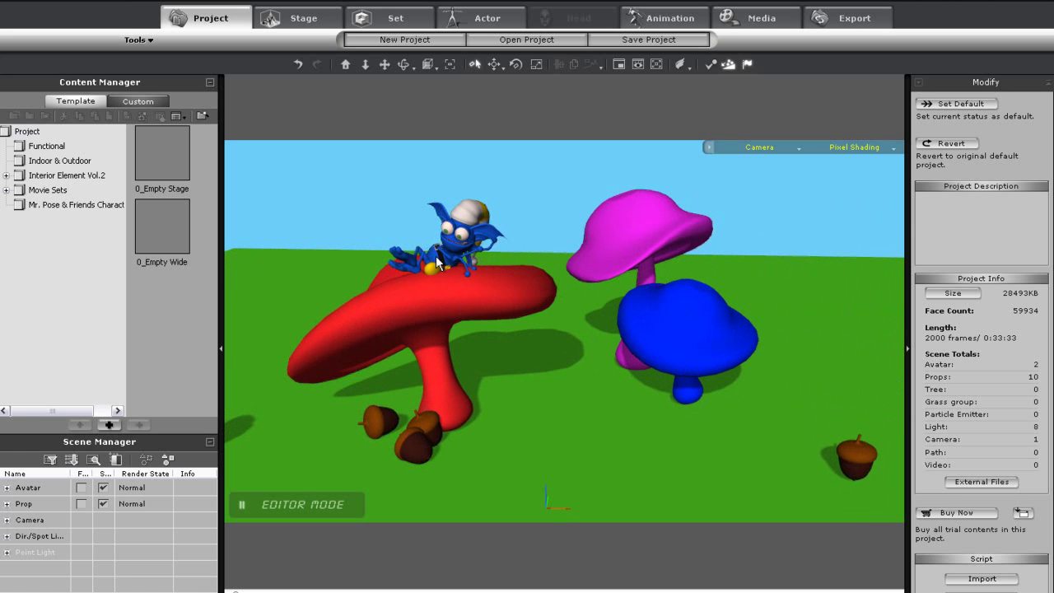
left_click(449, 294)
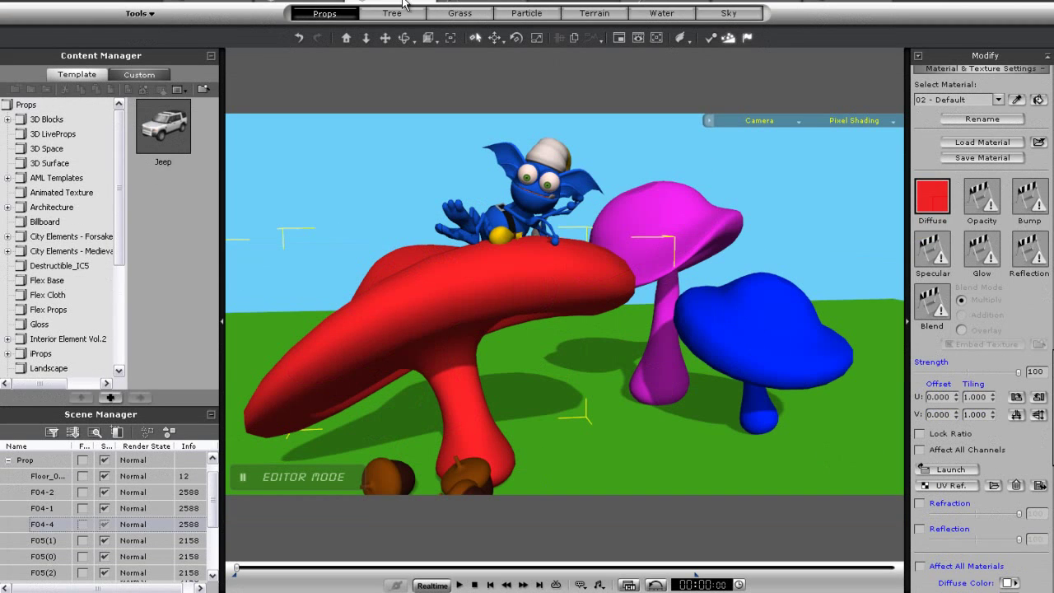
left_click(328, 1)
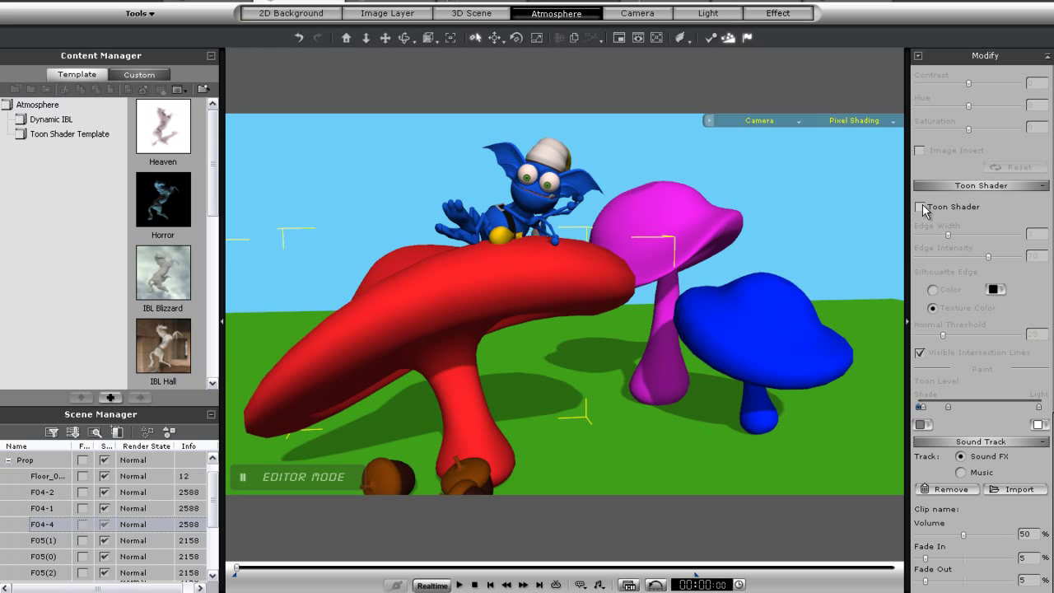
left_click(922, 206)
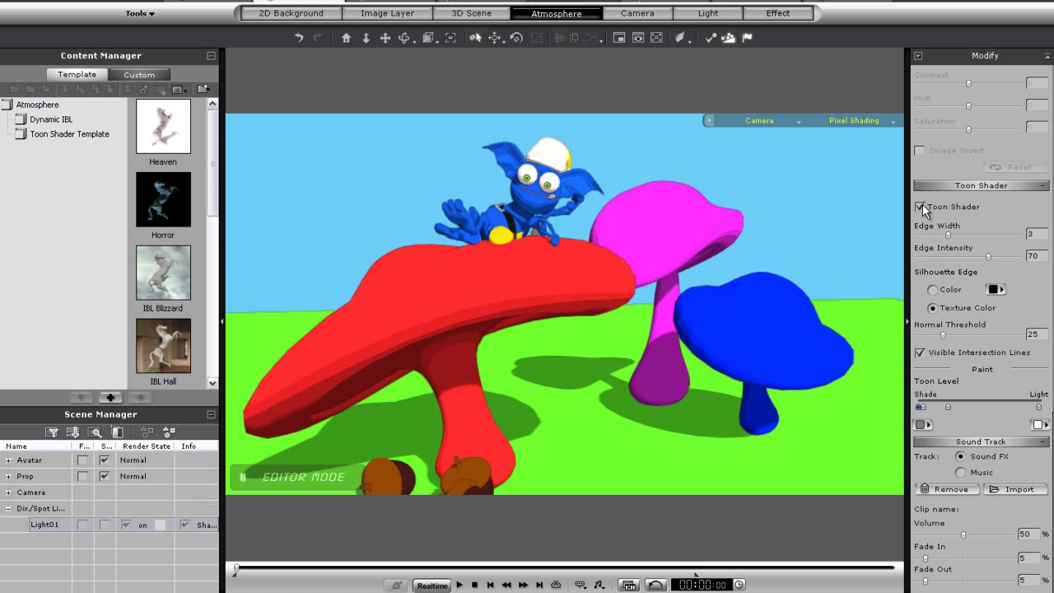
left_click(933, 290)
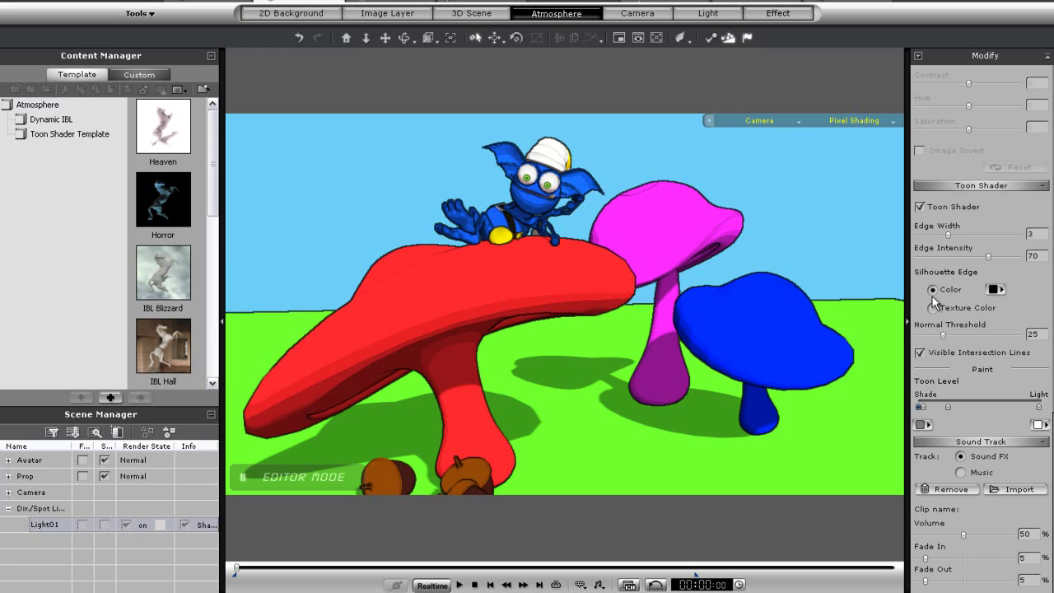
left_click(933, 310)
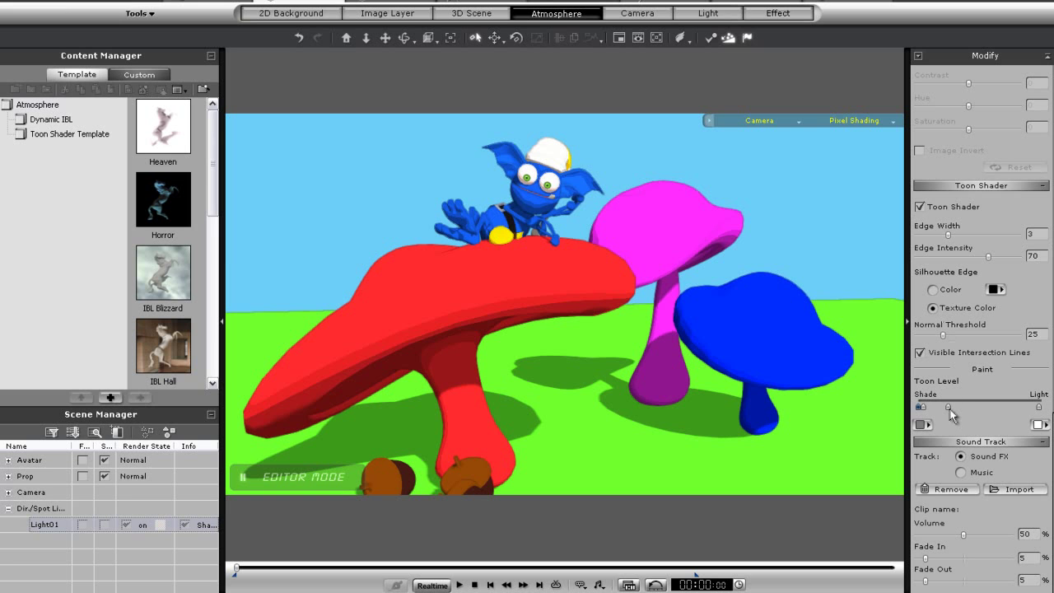
Shift the two middle Toon Level markers toward the Light end to adjust the shading bands on the blue creature.
mouse_move(948, 407)
left_mouse_down()
mouse_move(980, 403)
mouse_move(958, 407)
left_mouse_up()
left_click_drag(716, 350, 676, 374)
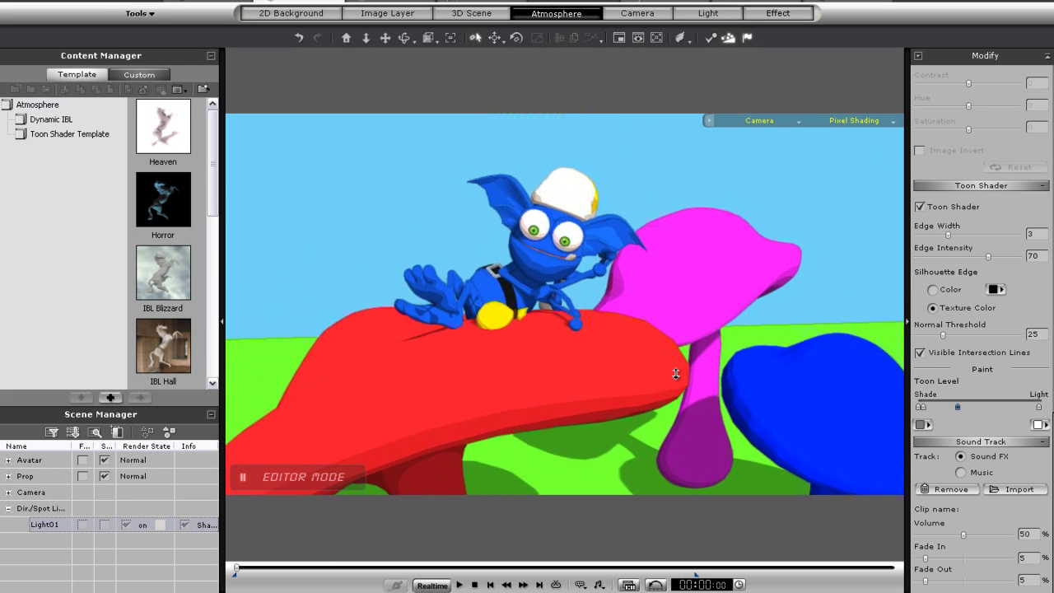
scroll(676, 374, "up", 5)
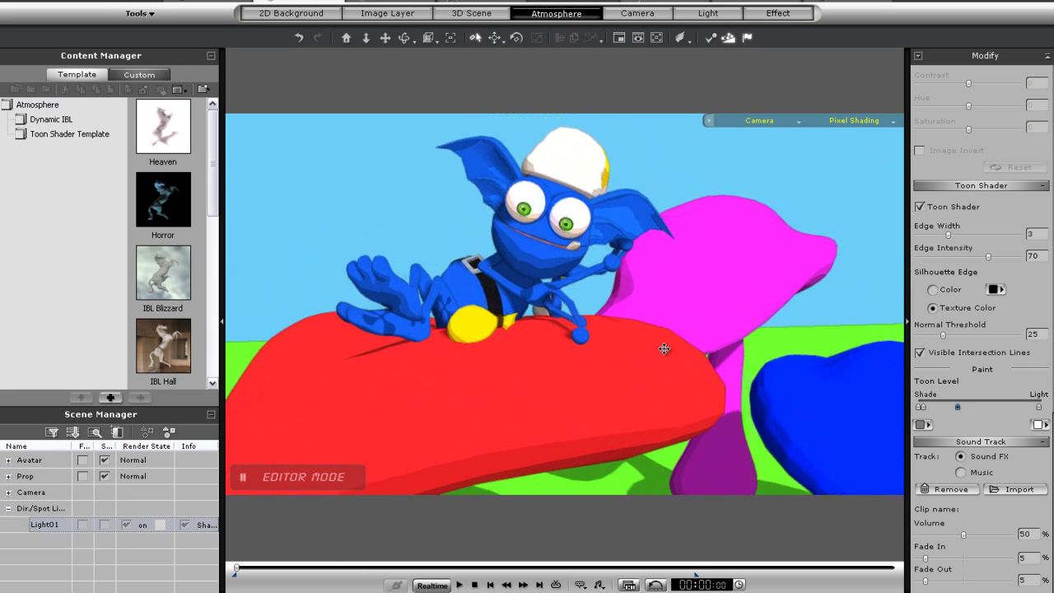
mouse_move(923, 408)
left_mouse_down()
mouse_move(1035, 408)
mouse_move(966, 404)
left_mouse_up()
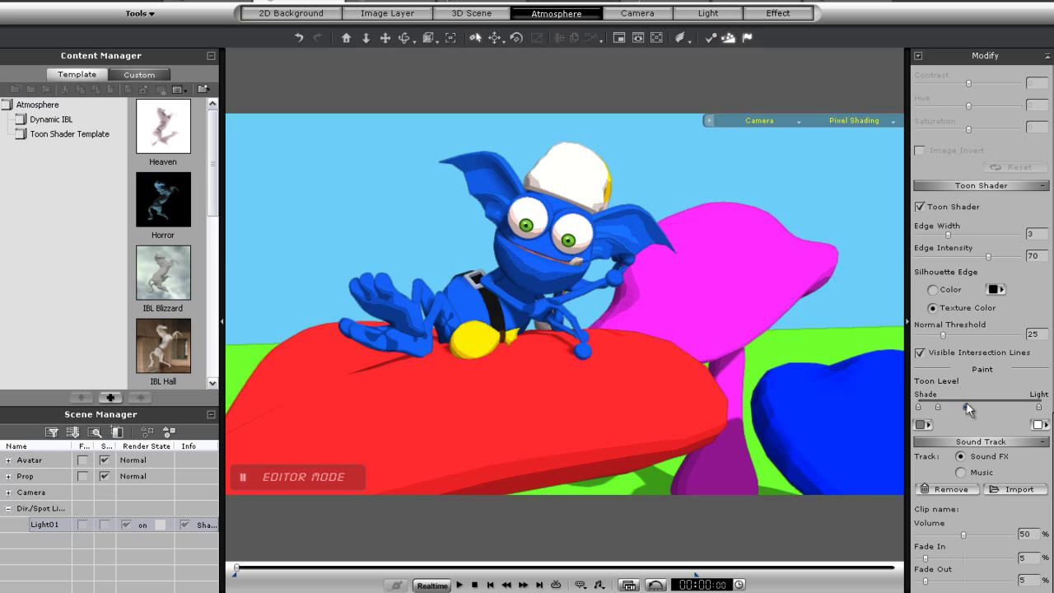
Play back the toon-shaded animation with the whole mushroom scene in view.
left_click_drag(634, 311, 644, 404)
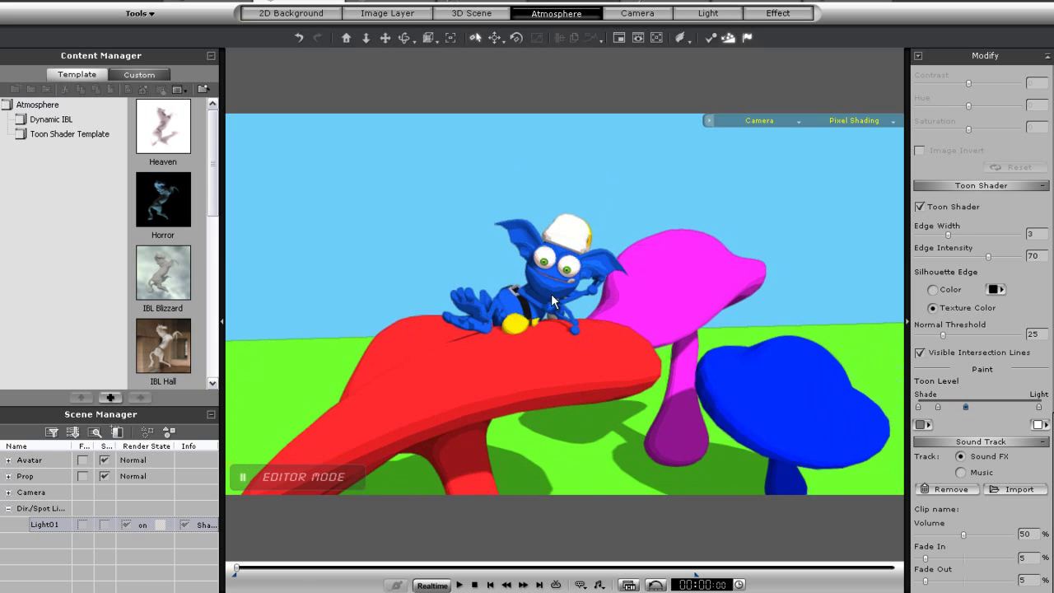
left_click_drag(551, 296, 602, 365)
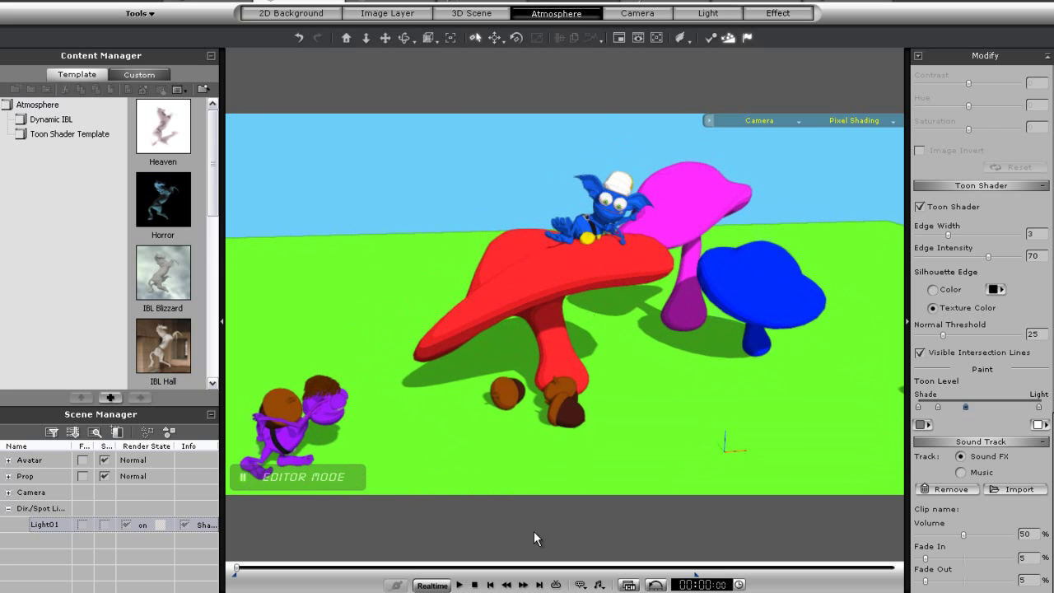
left_click(459, 584)
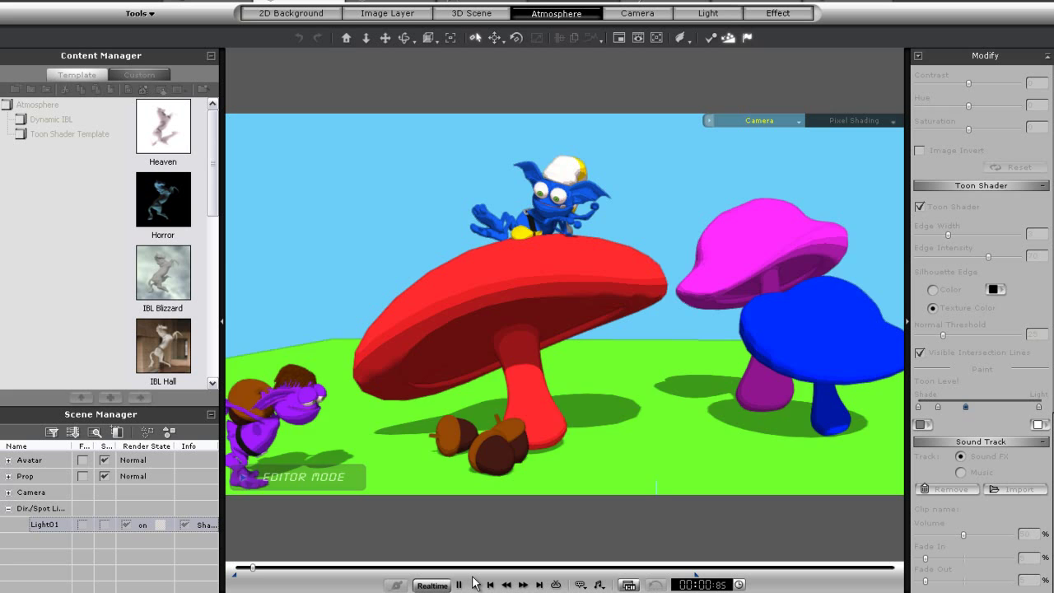